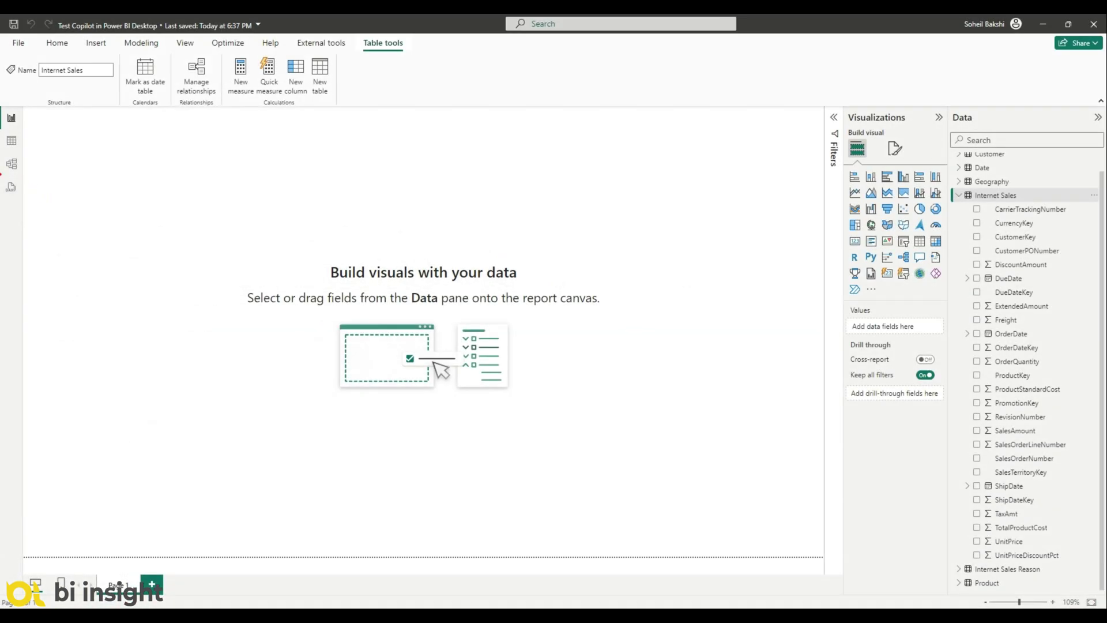
- In DAX query view, ask Copilot to create SUM measures for the Internet Sales numeric columns
mouse_move(1, 172)
left_mouse_down()
mouse_move(31, 199)
mouse_move(76, 185)
left_mouse_up()
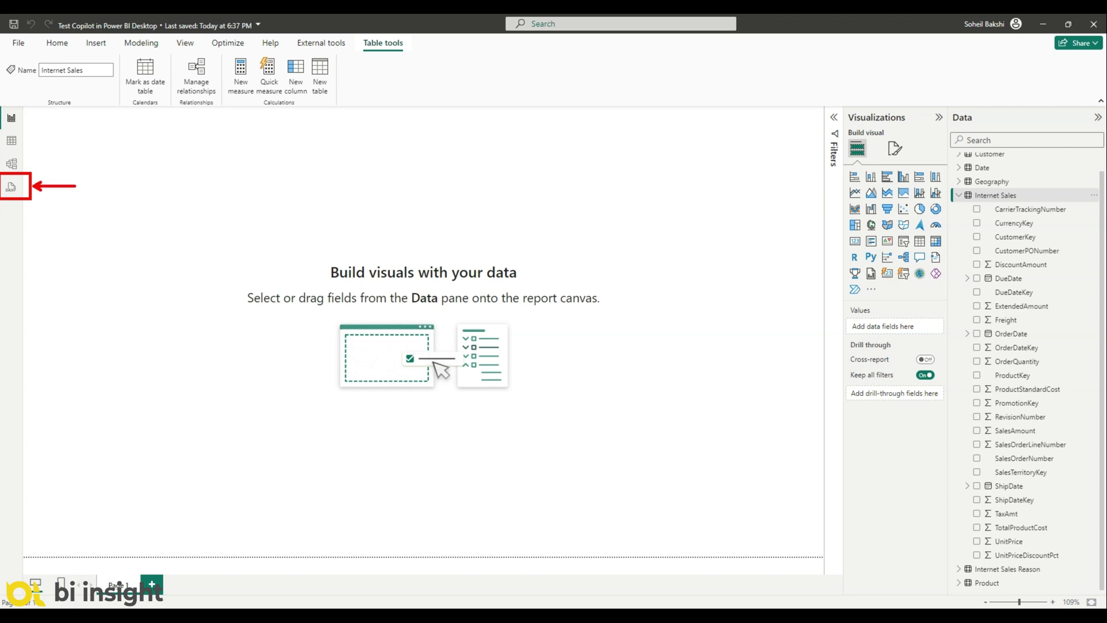
left_click(11, 187)
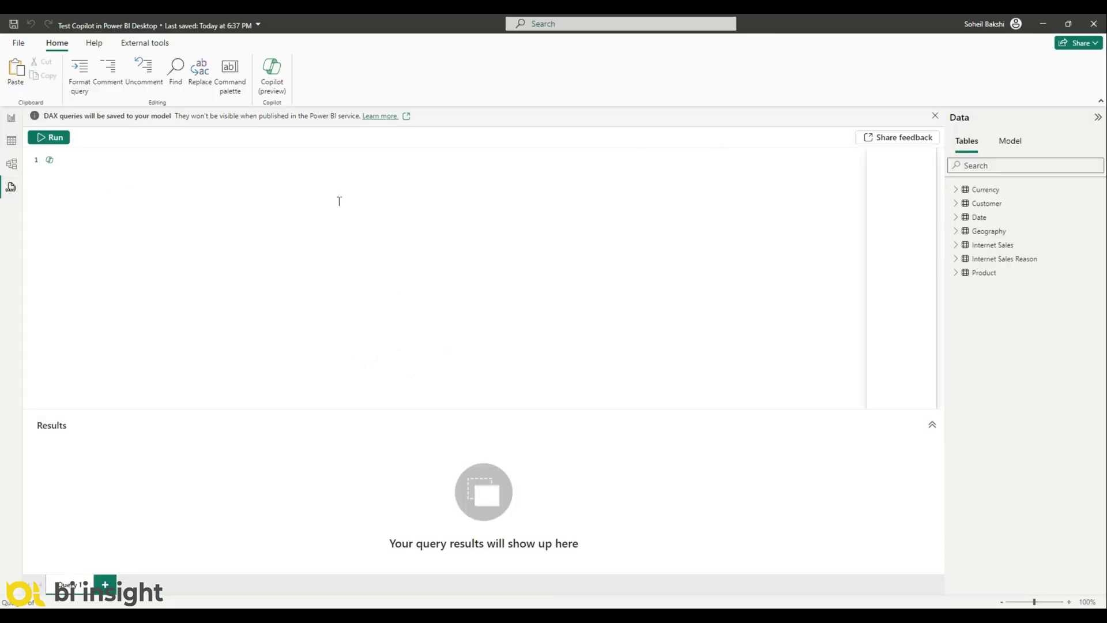
left_click(272, 75)
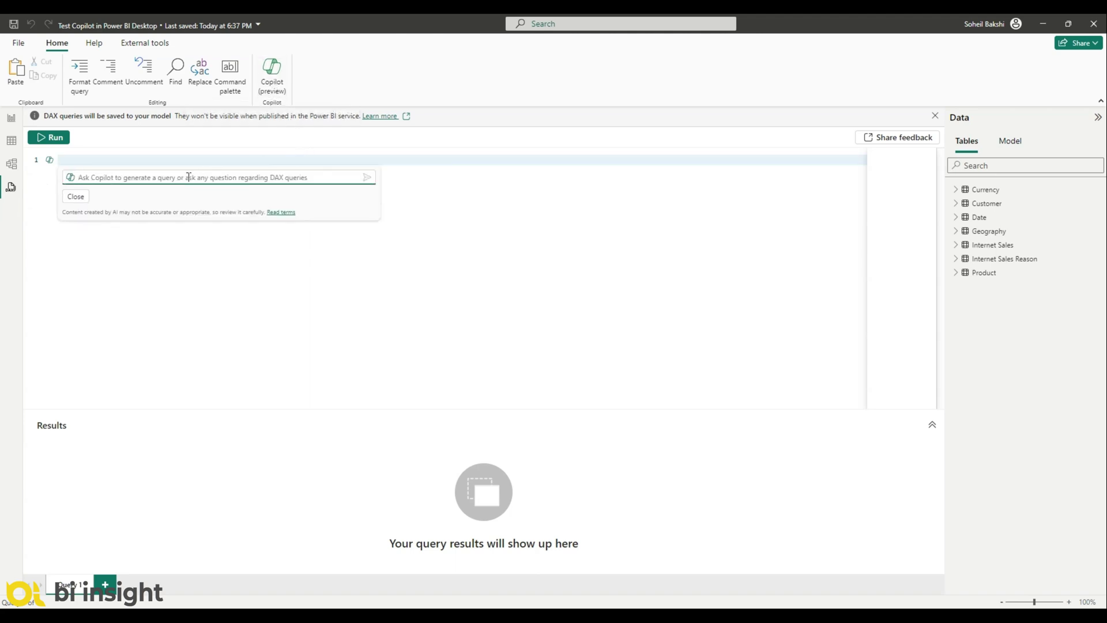
type("Create measures for all numeric columns in the \"Internet Sales\" table,; excep")
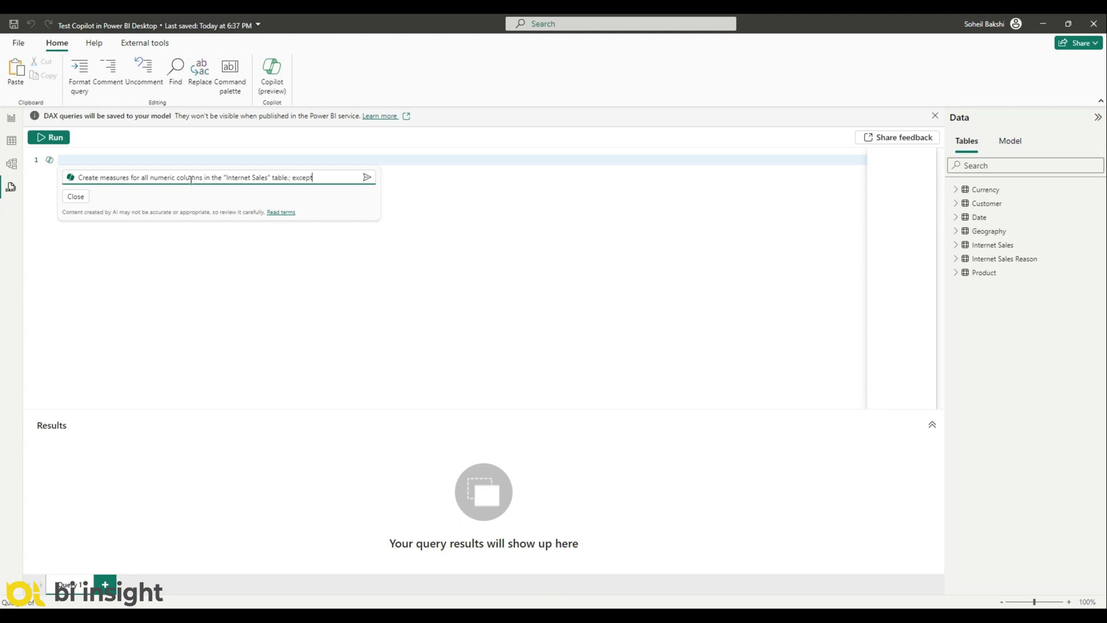
type("that are used in relatio")
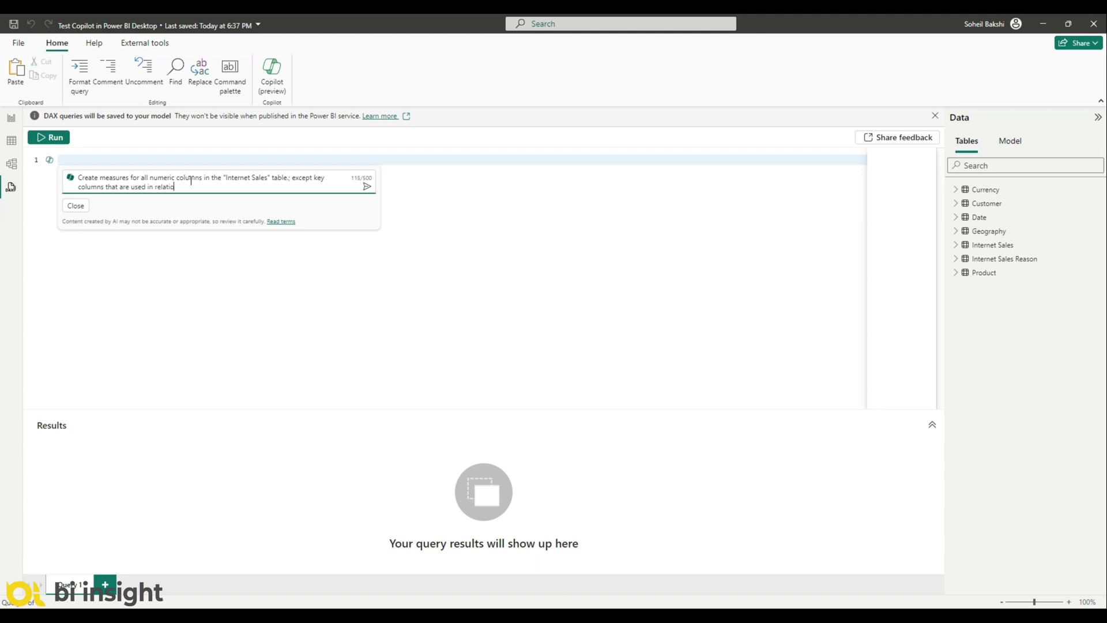
type("se SUM function to create the measures.")
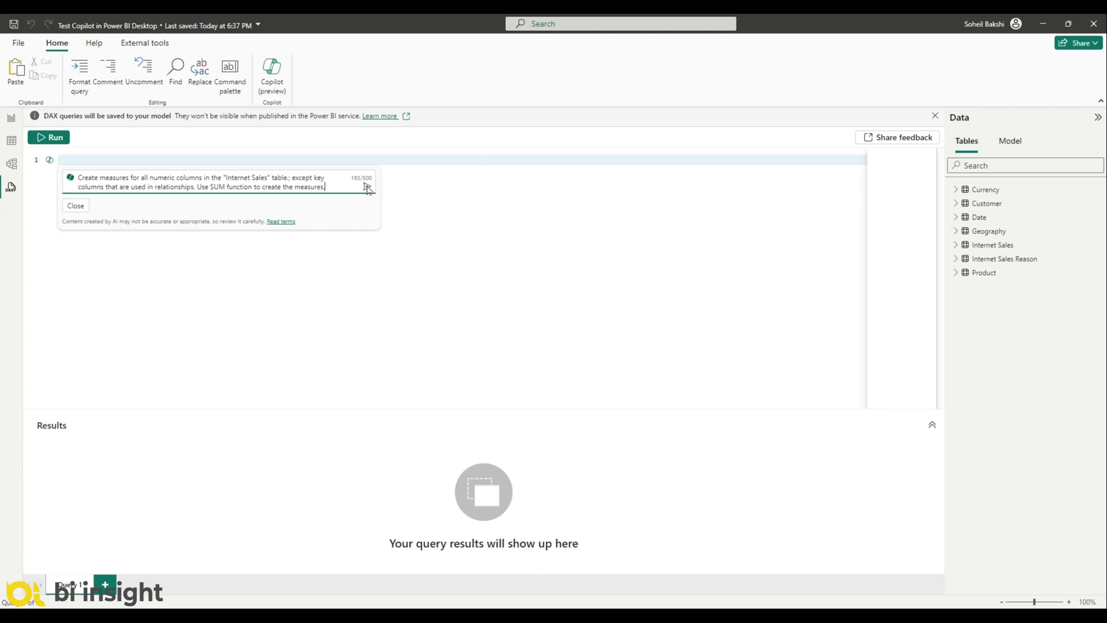
left_click(367, 186)
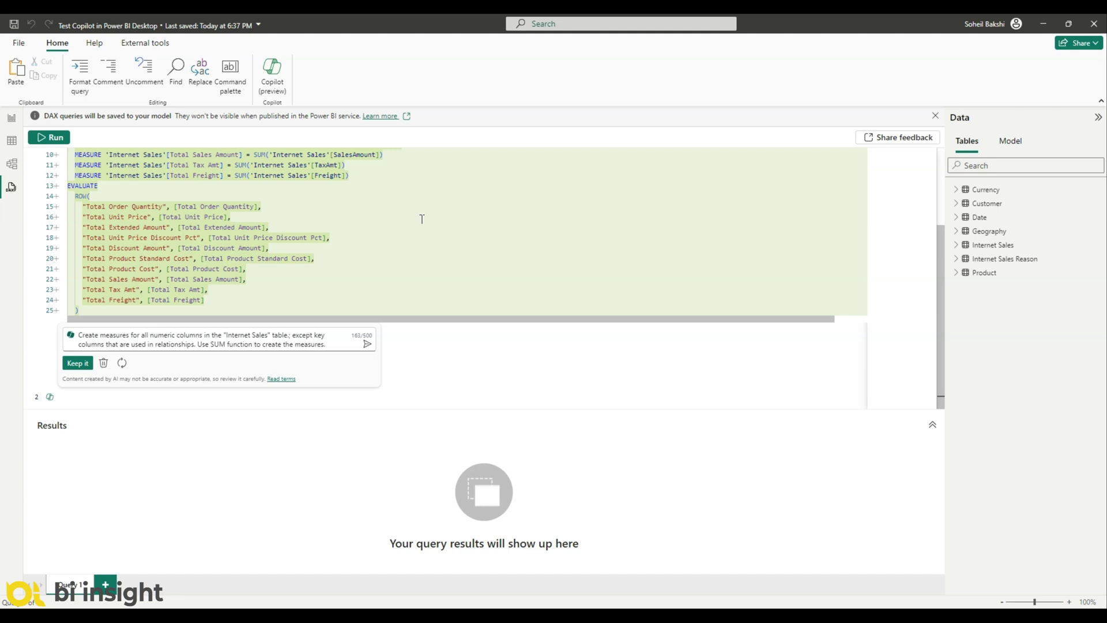
- Scroll to the top of the generated query to review its measures and one-row result
left_click_drag(939, 283, 939, 203)
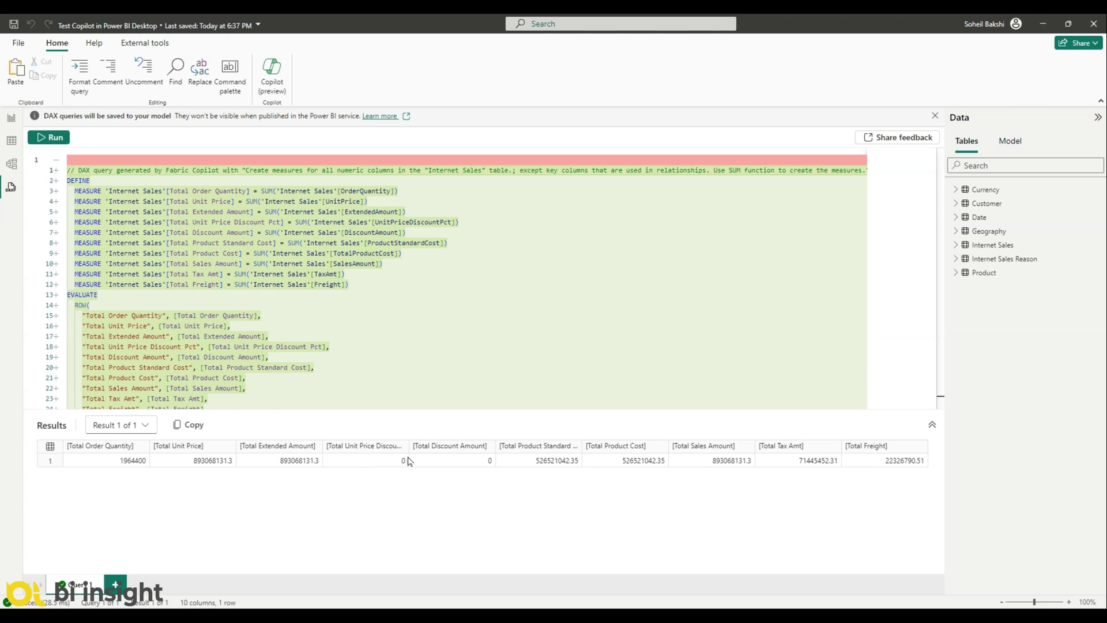
- Delete the Total Unit Price Discount Pct line and realign the Discount Amount line
left_click(450, 230)
key("shift+Home")
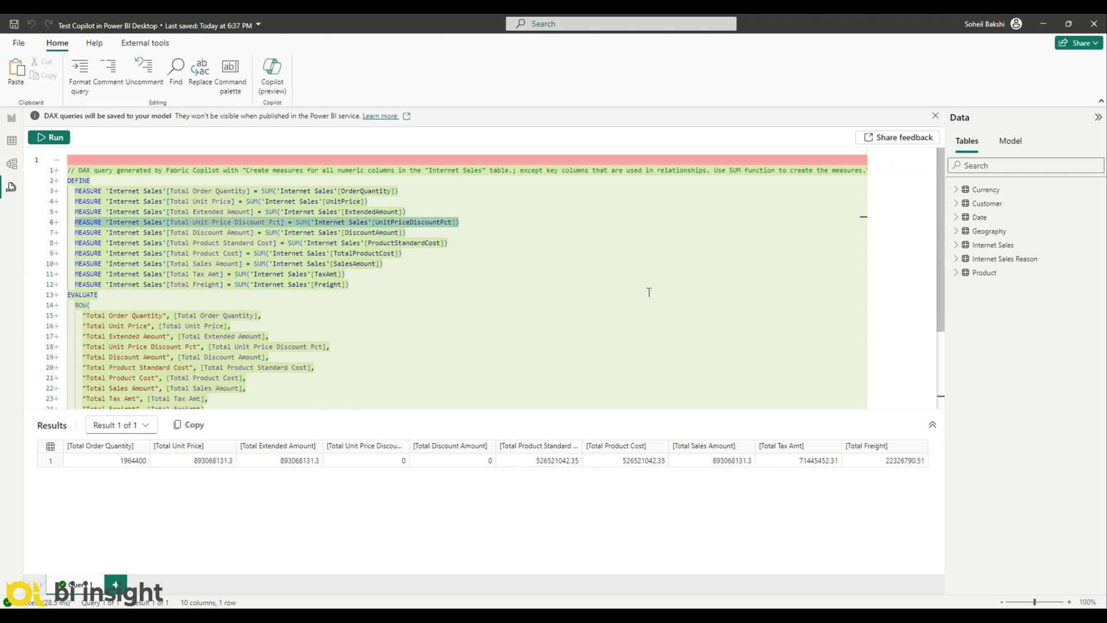
key("Delete")
key("Delete")
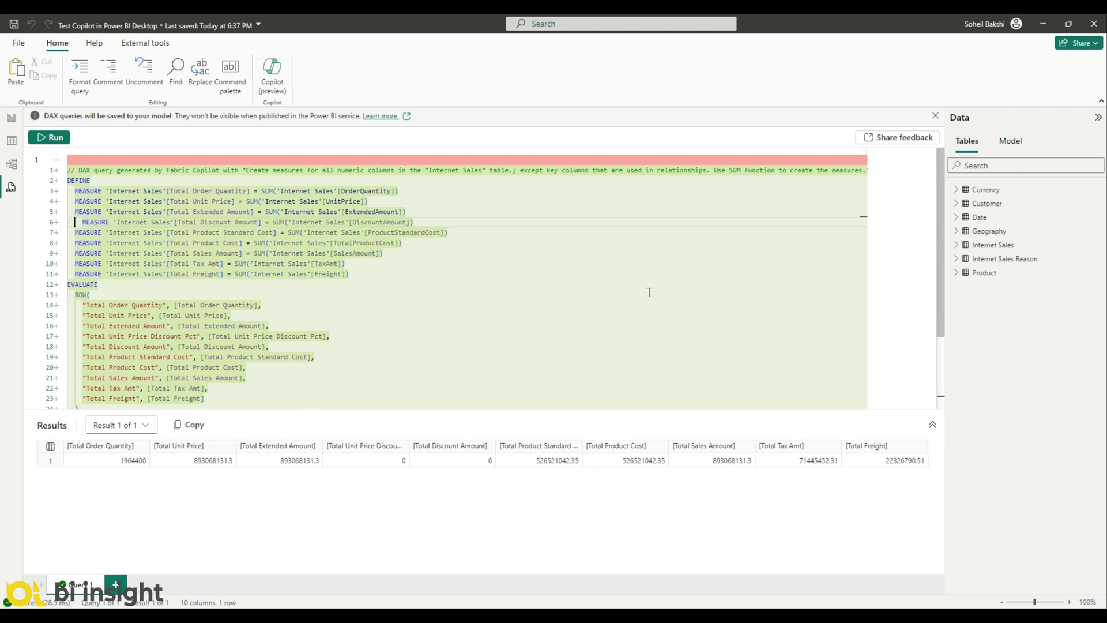
key("Delete")
key("Delete")
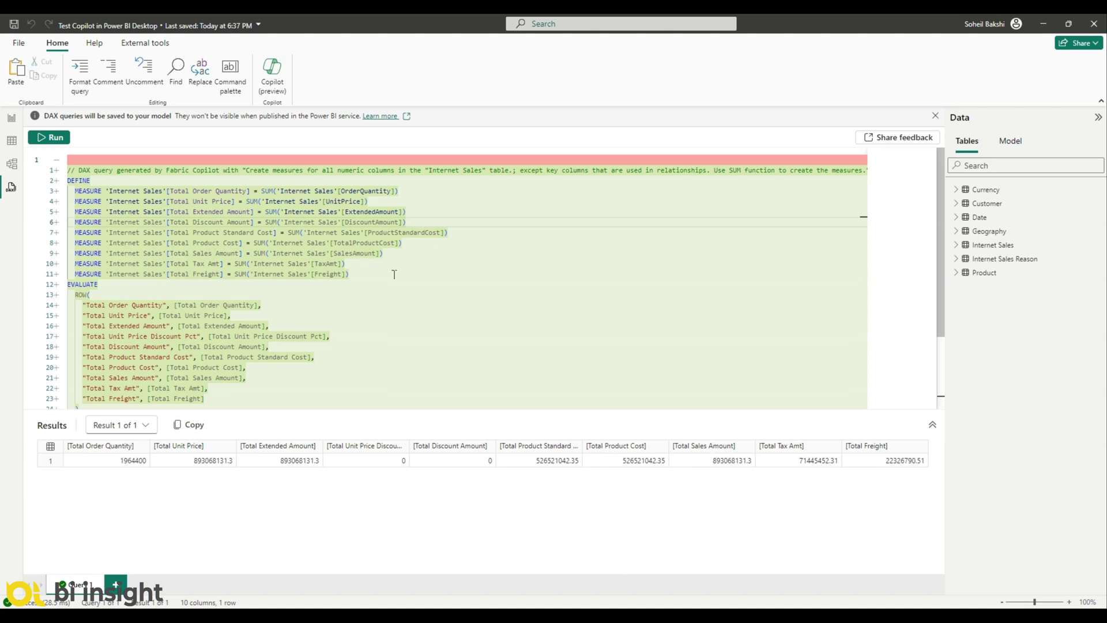
left_click_drag(940, 180, 933, 284)
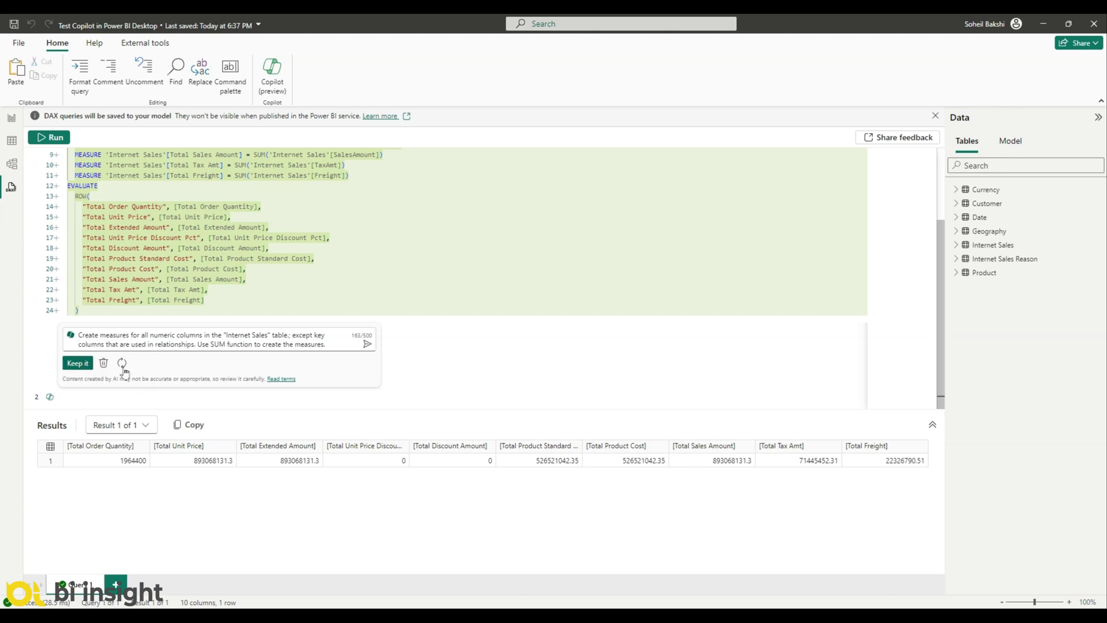
- Keep the generated query and add Total Order Quantity and Total Unit Price to the model
left_click(78, 363)
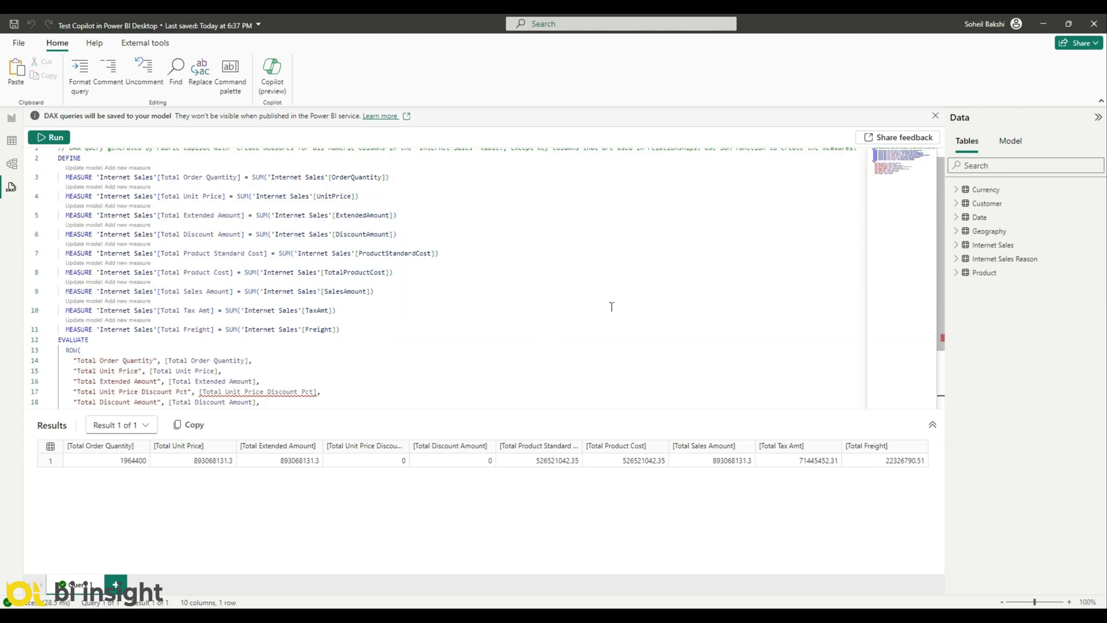
scroll(208, 277, "up", 1)
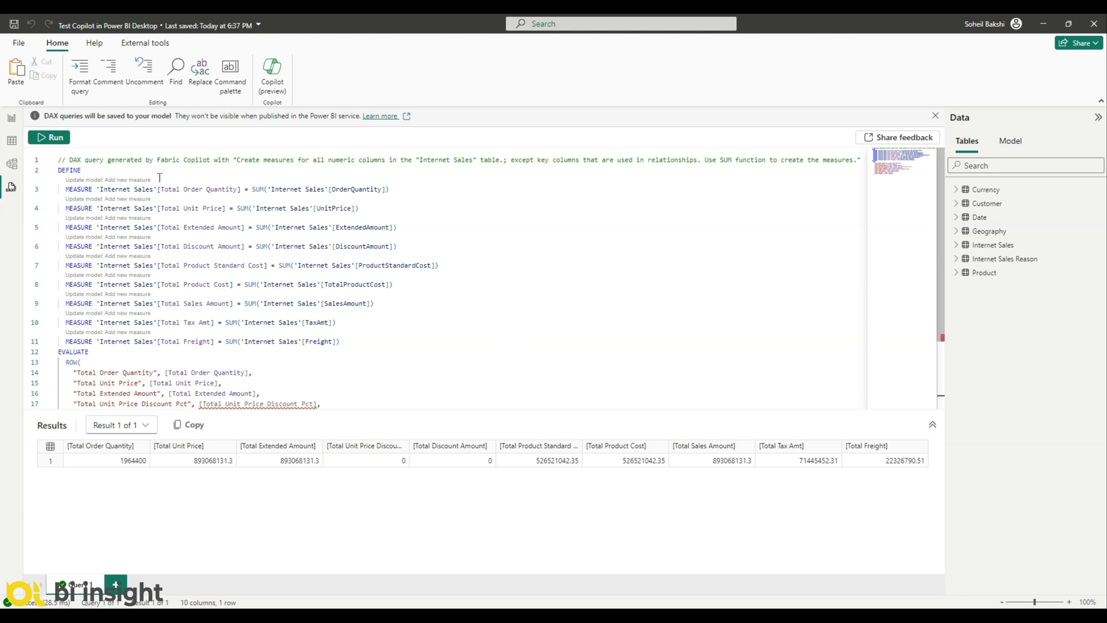
left_click(139, 180)
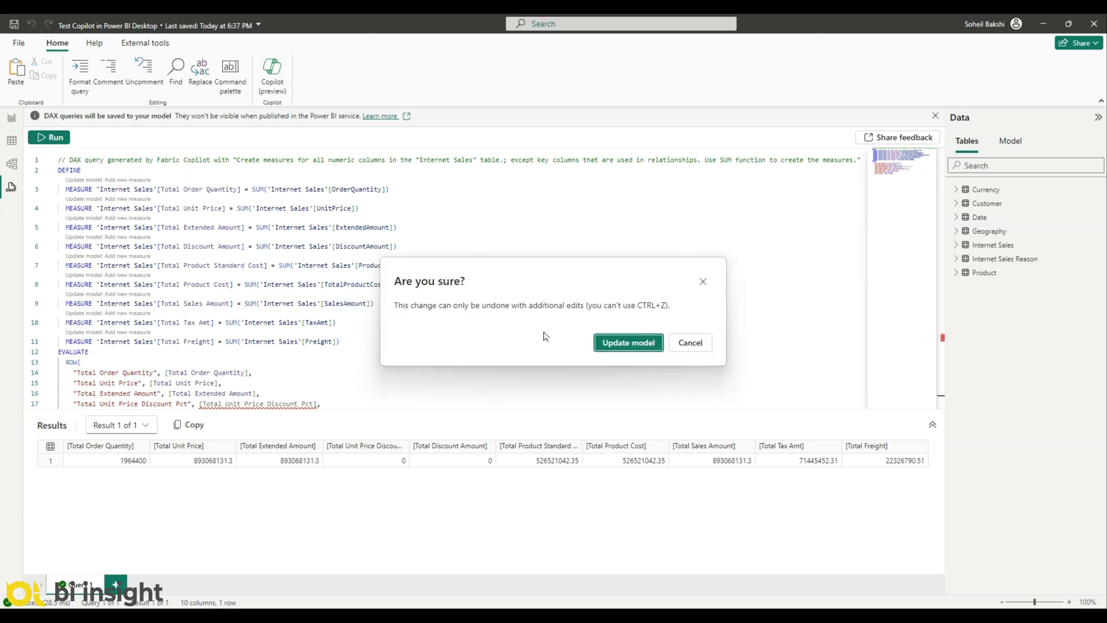
left_click(625, 344)
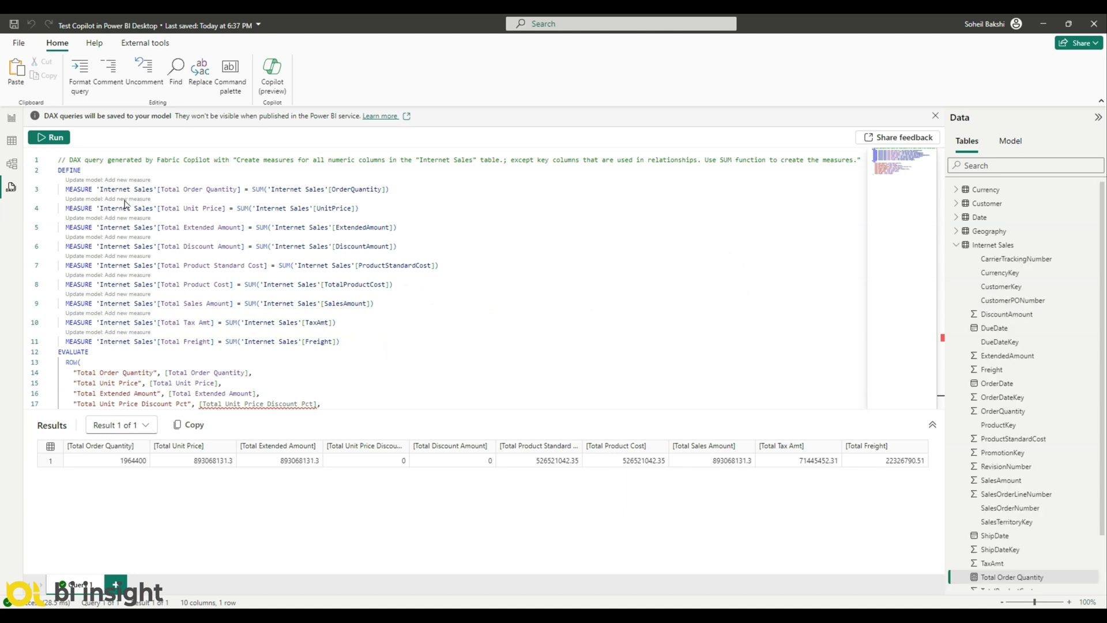
left_click(131, 200)
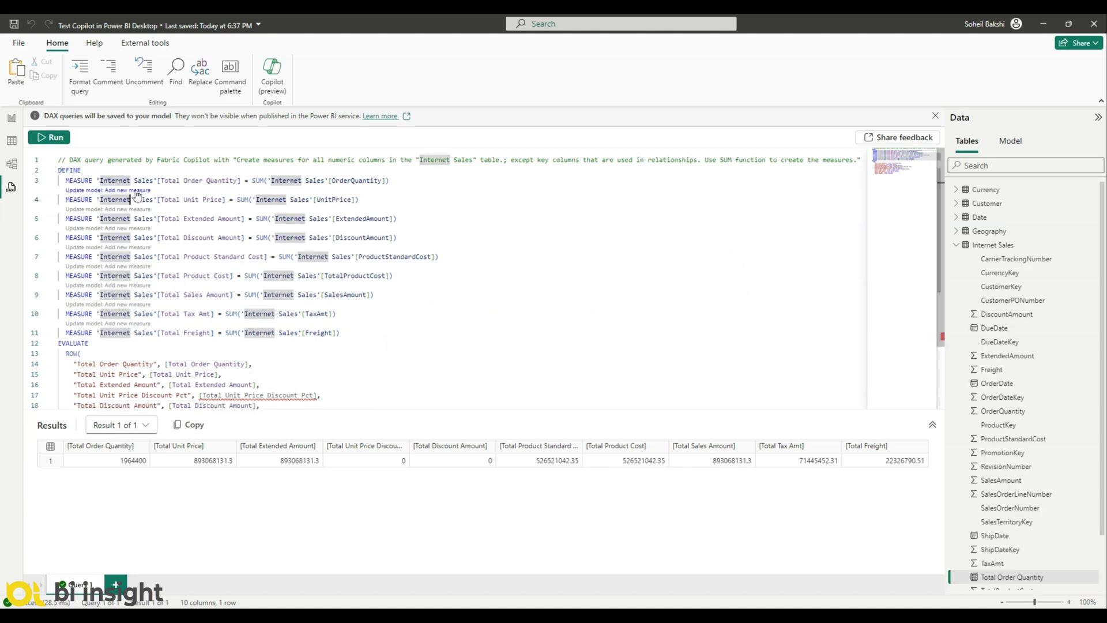
left_click(133, 190)
left_click(620, 344)
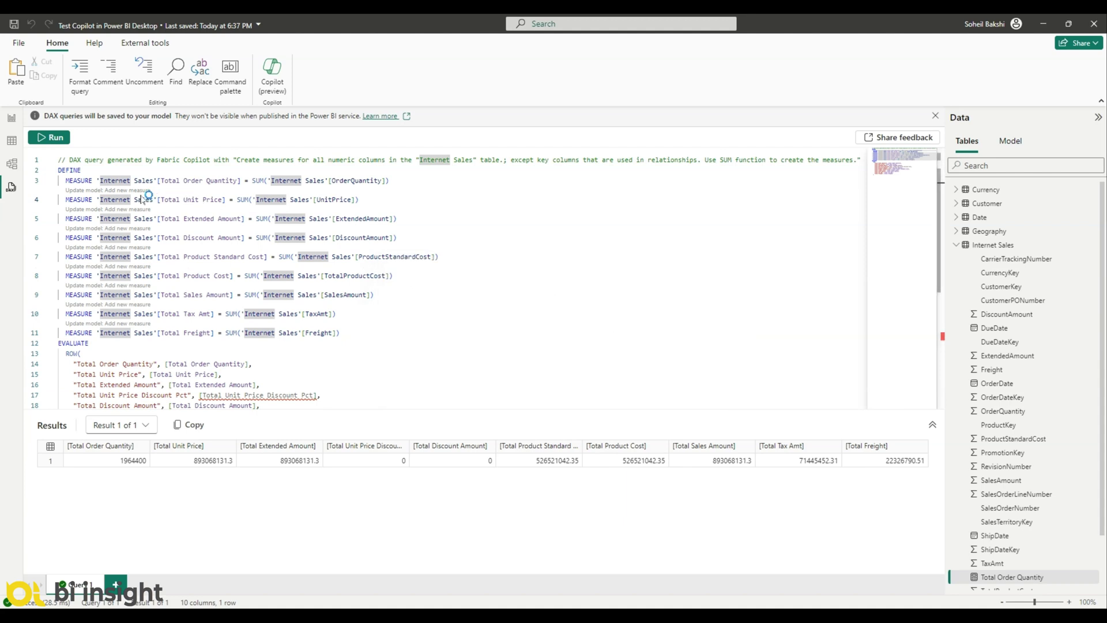
left_click(149, 196)
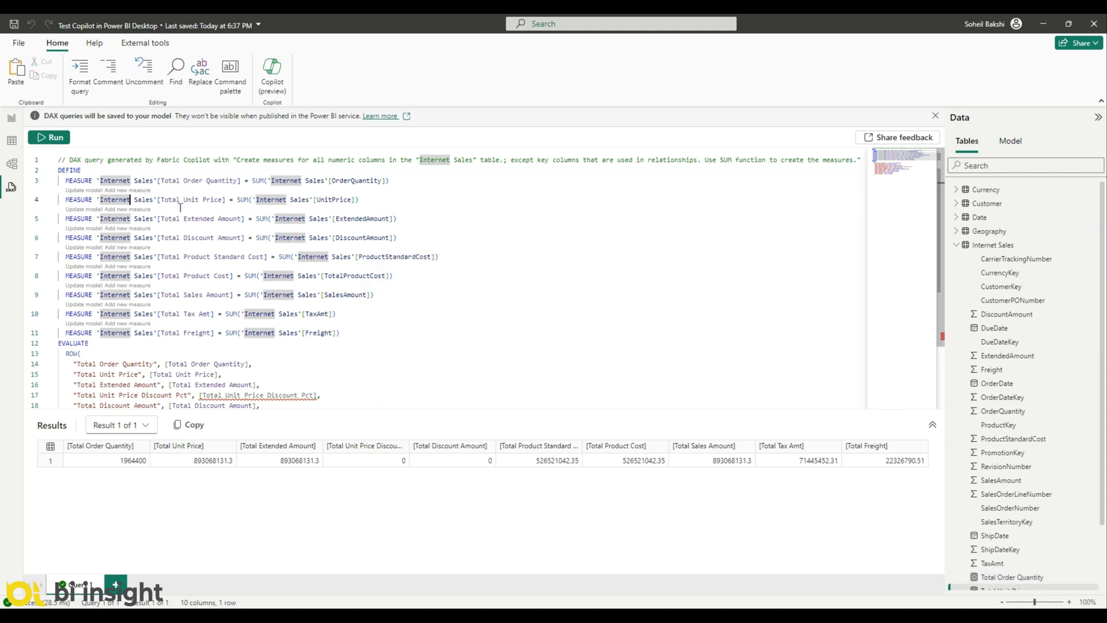
left_click(138, 201)
left_click(612, 344)
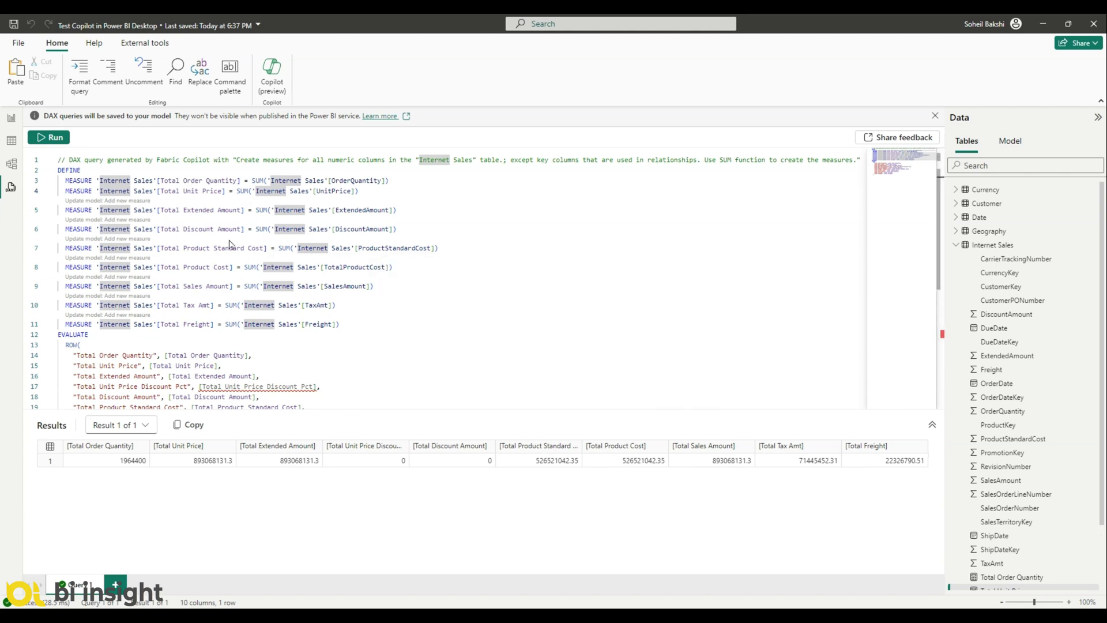
- Add the Total Extended Amount, Total Discount Amount and Total Product Standard Cost measures to the model
left_click(138, 211)
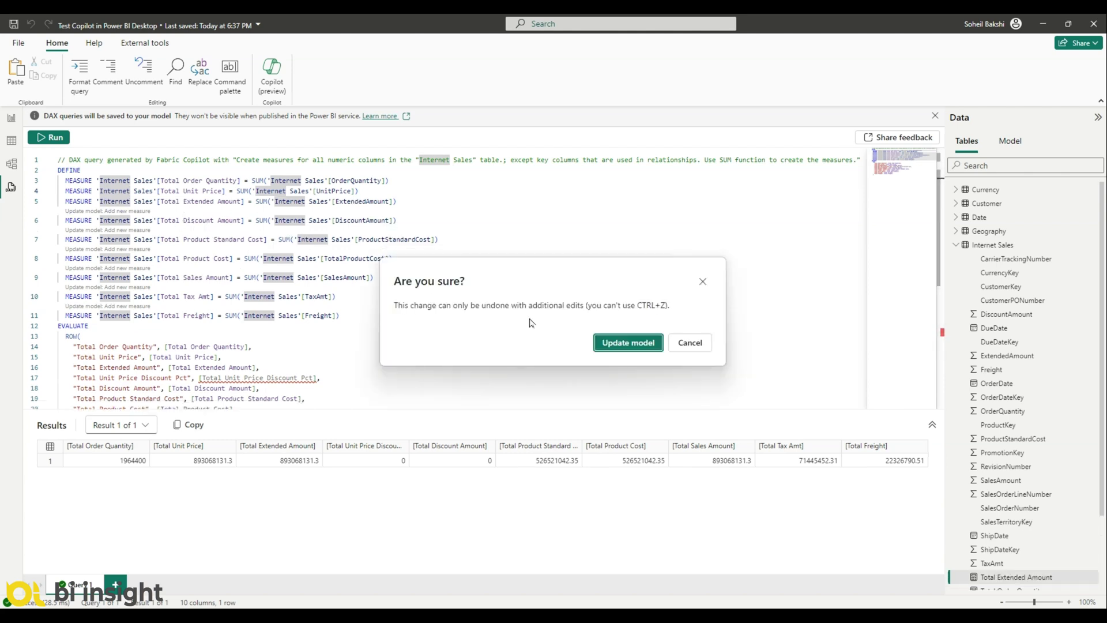
left_click(638, 345)
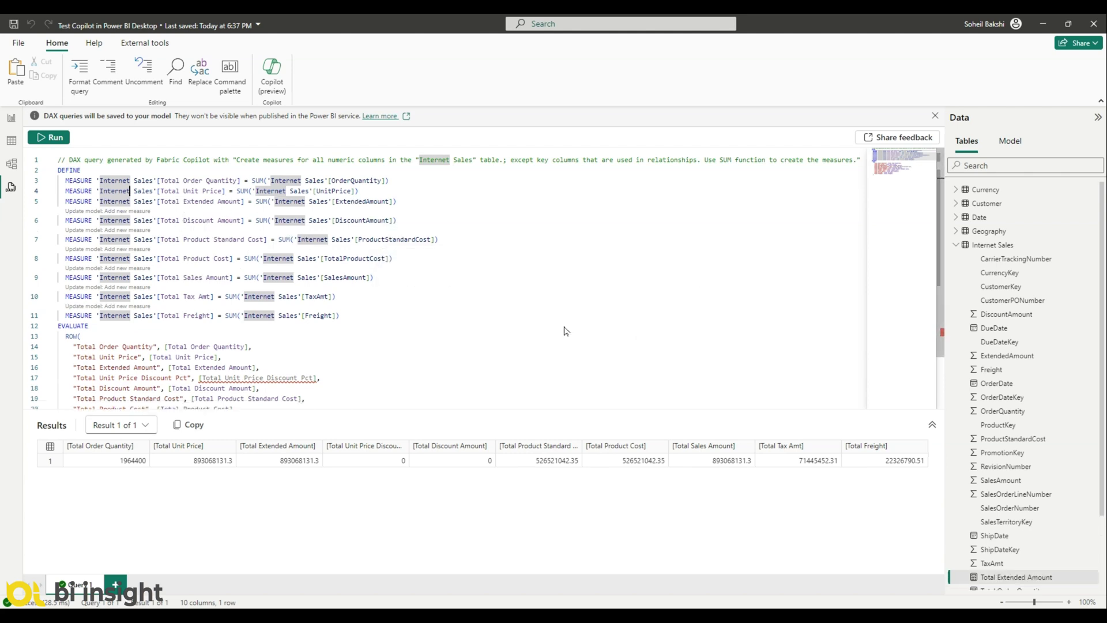
left_click(127, 221)
left_click(615, 344)
left_click(115, 222)
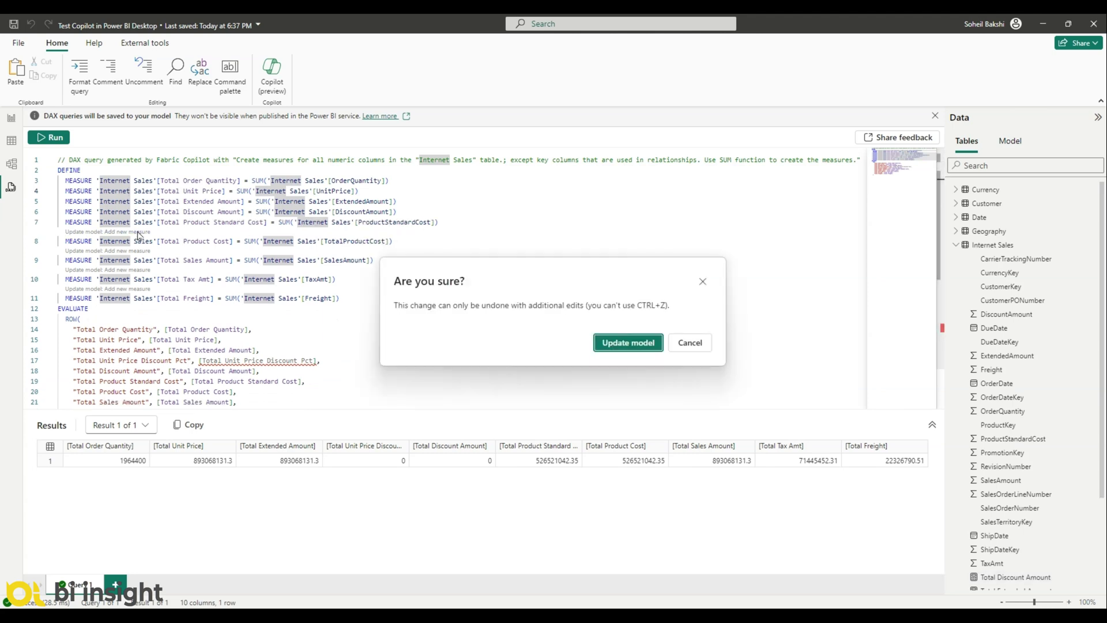
left_click(616, 344)
- Add the Total Product Cost, Total Sales Amount and Total Tax Amt measures to the model
left_click(130, 242)
left_click(629, 342)
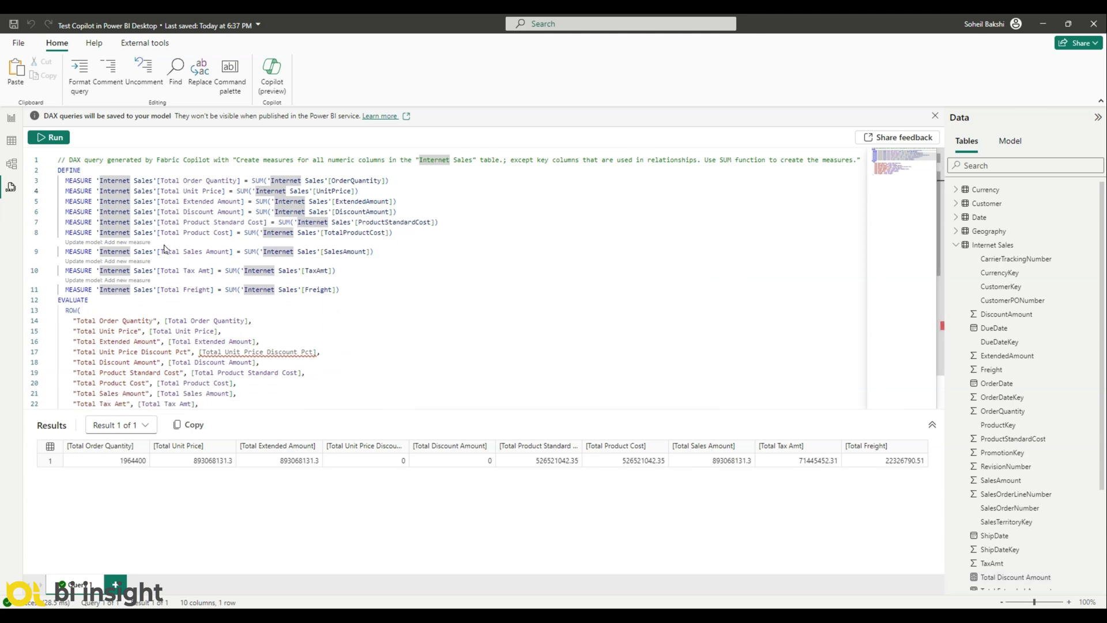
left_click(132, 252)
left_click(614, 344)
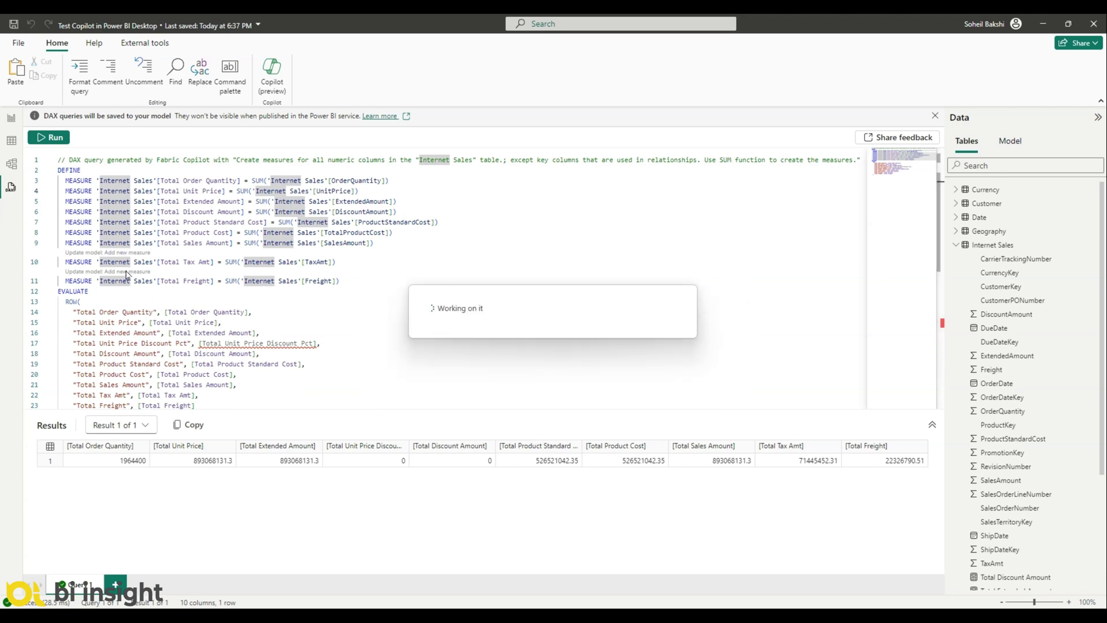
left_click(127, 271)
left_click(629, 344)
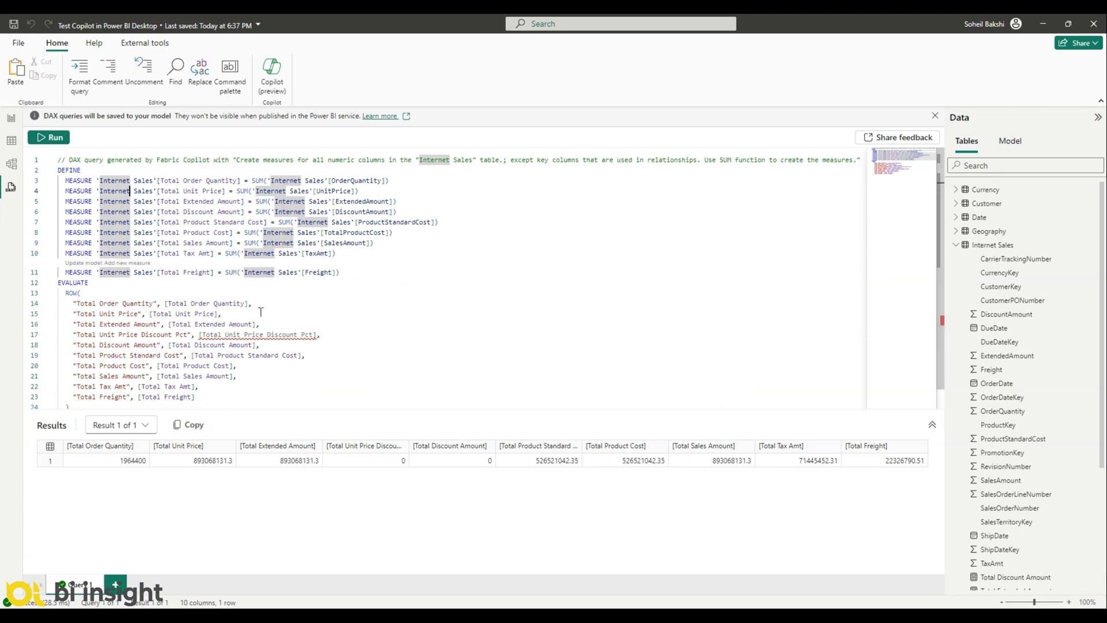
scroll(261, 312, "down", 1)
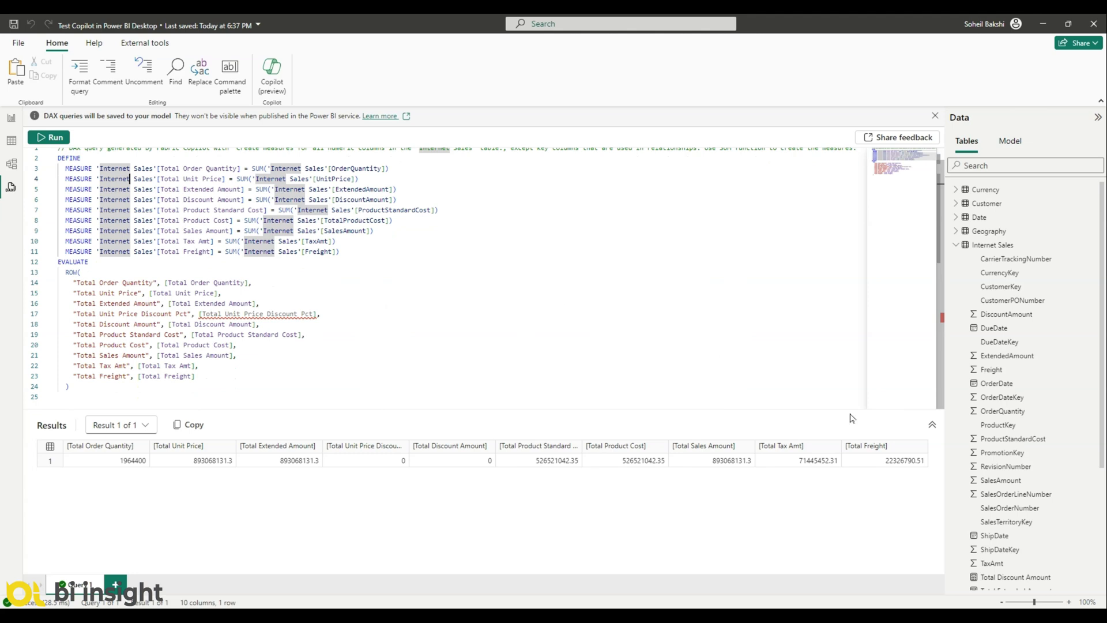
scroll(1001, 364, "down", 3)
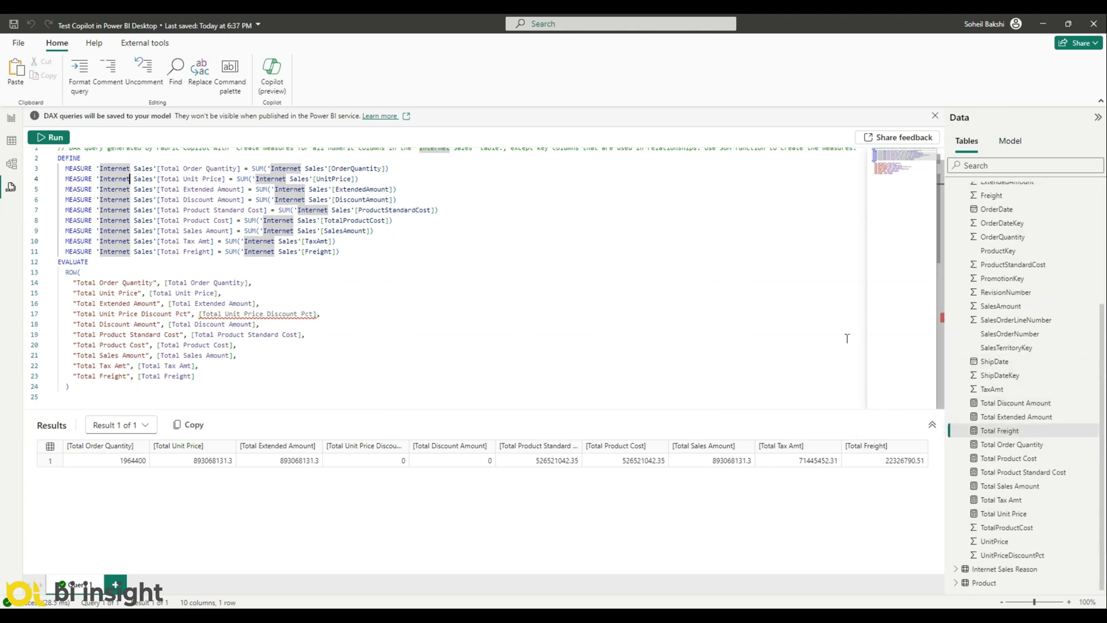